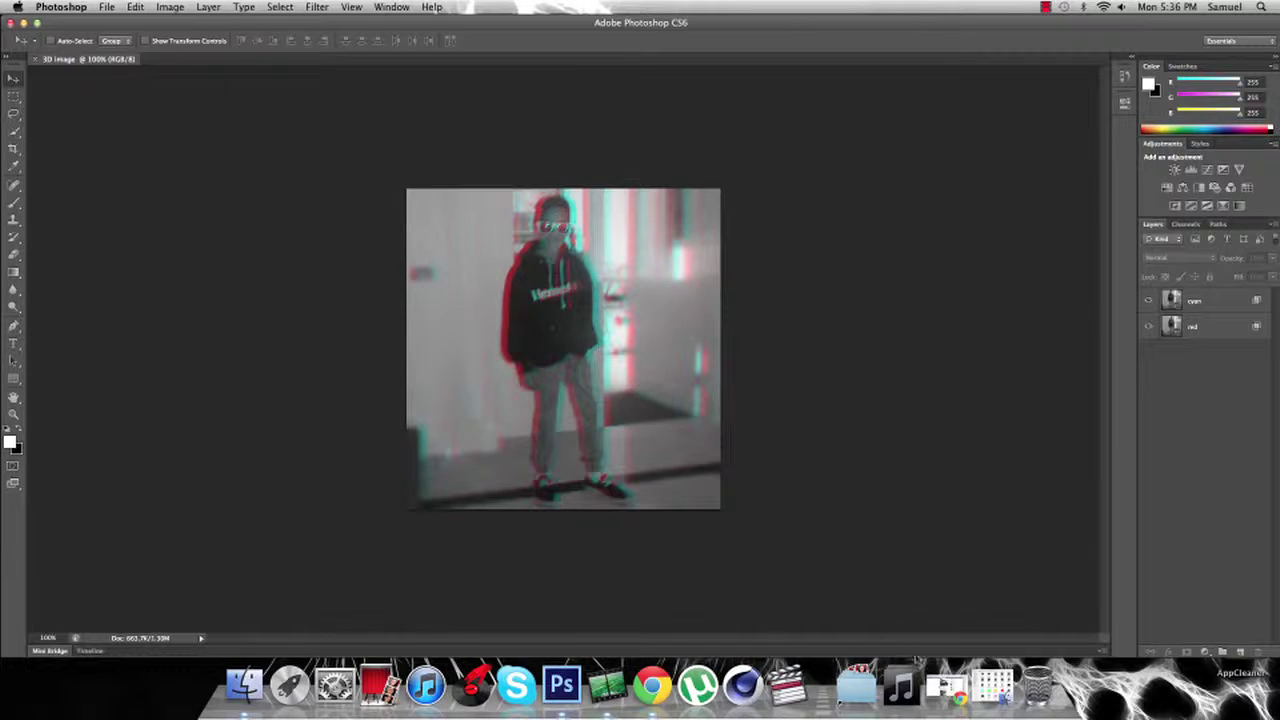
Step: Drag IMG_0157 1.JPG from the My Iphone Pictures Dock folder into Photoshop as a new document
{"action": "left_click", "coordinate": [940, 685]}
{"action": "left_click", "coordinate": [936, 616]}
{"action": "left_click", "coordinate": [836, 530]}
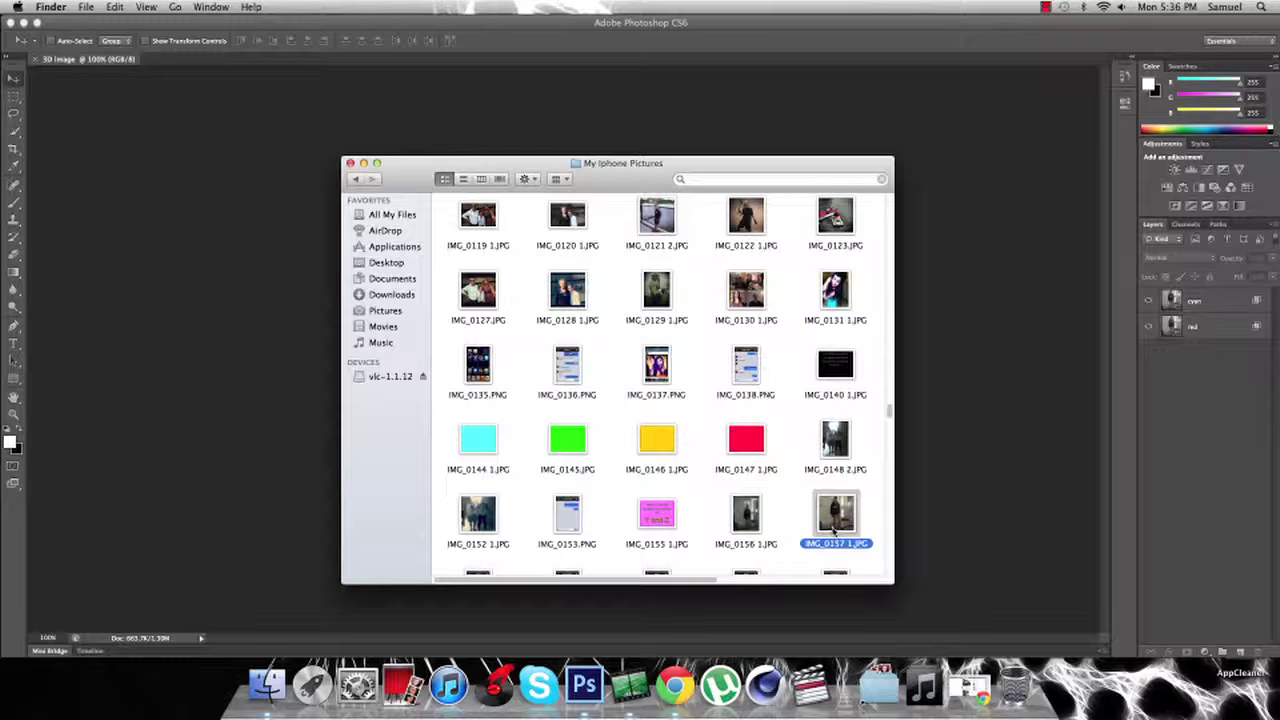
{"action": "mouse_move", "coordinate": [836, 530]}
{"action": "left_mouse_down"}
{"action": "mouse_move", "coordinate": [197, 84]}
{"action": "mouse_move", "coordinate": [191, 58]}
{"action": "left_mouse_up"}
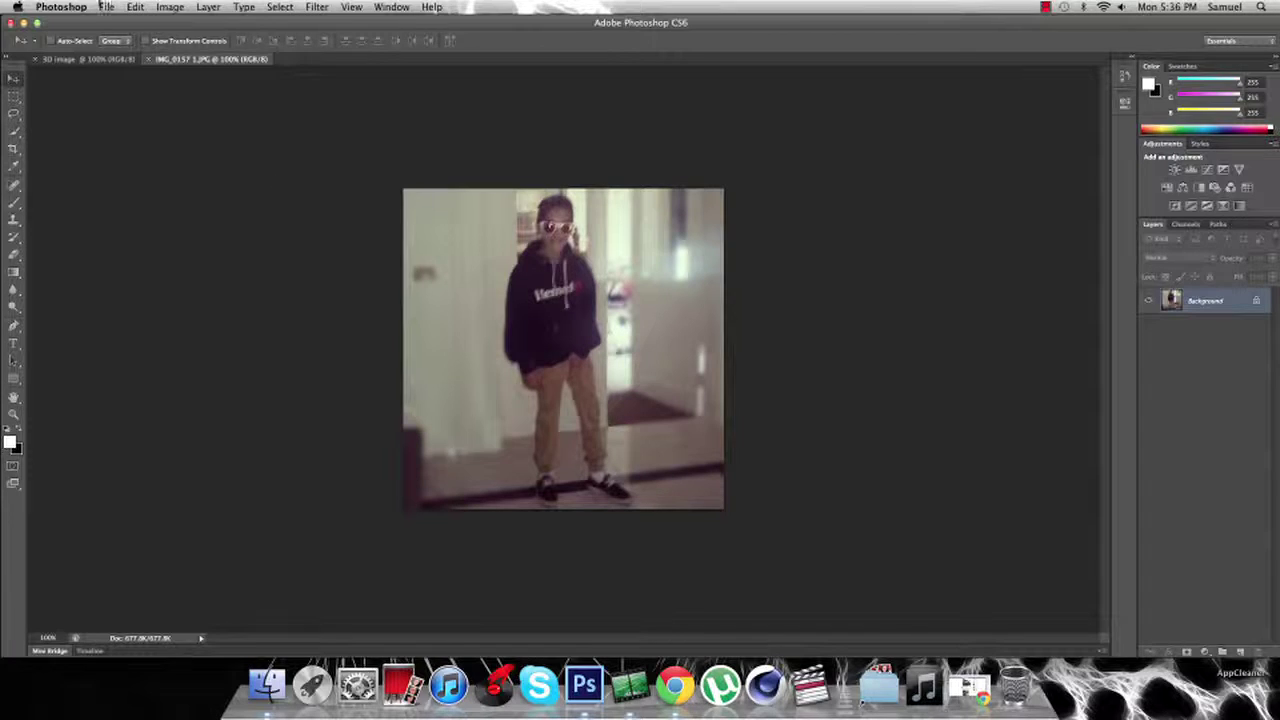
Step: Apply Image > Adjustments > Black & White with the default settings to IMG_0157
{"action": "left_click", "coordinate": [134, 7]}
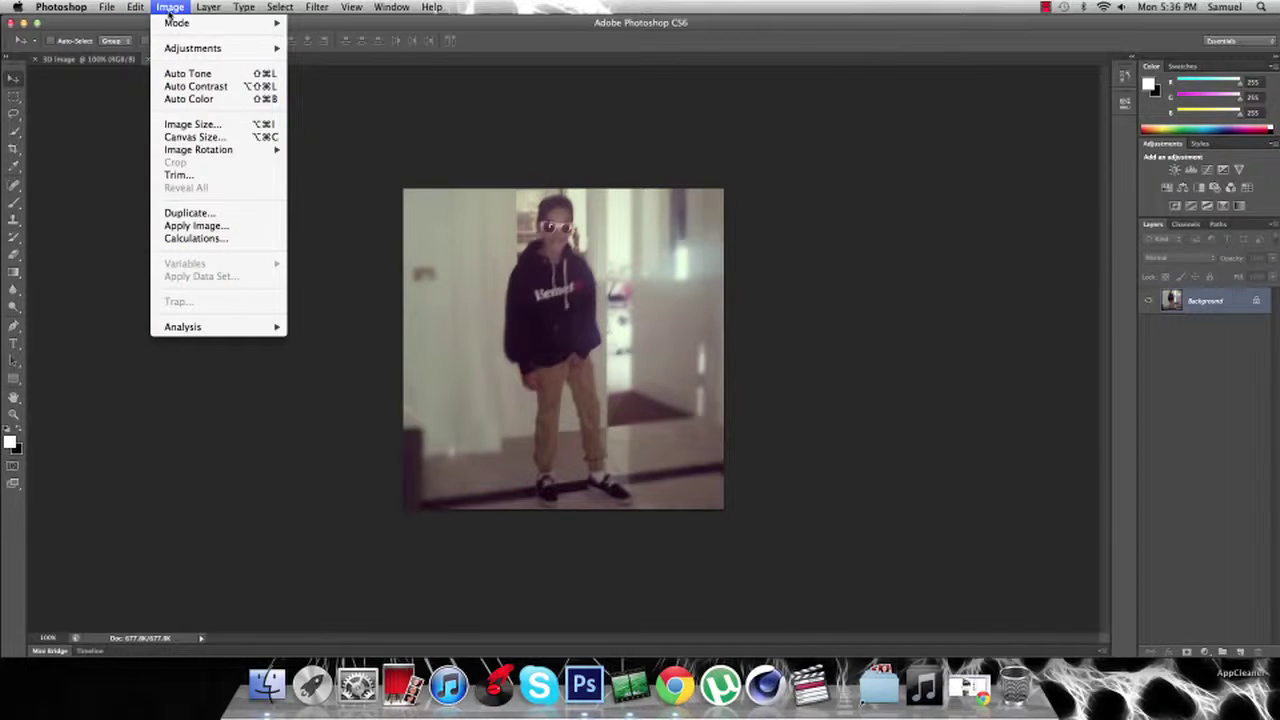
{"action": "mouse_move", "coordinate": [193, 48]}
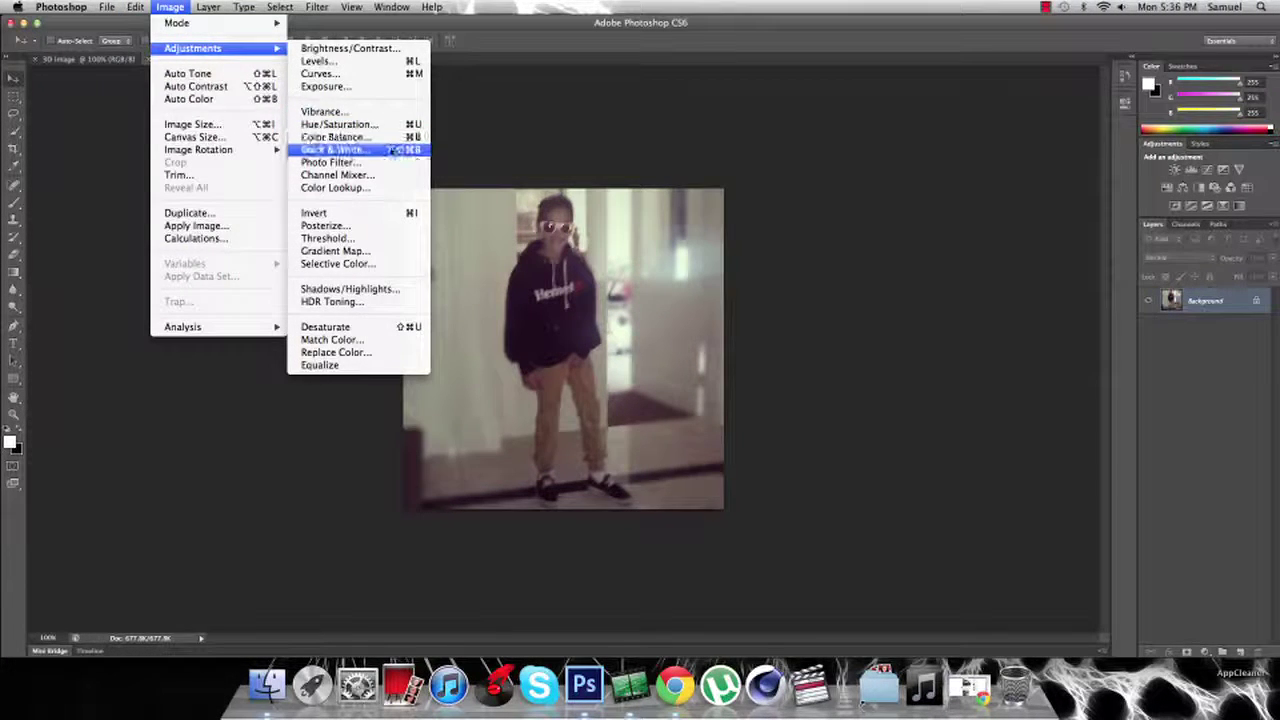
{"action": "left_click", "coordinate": [395, 150]}
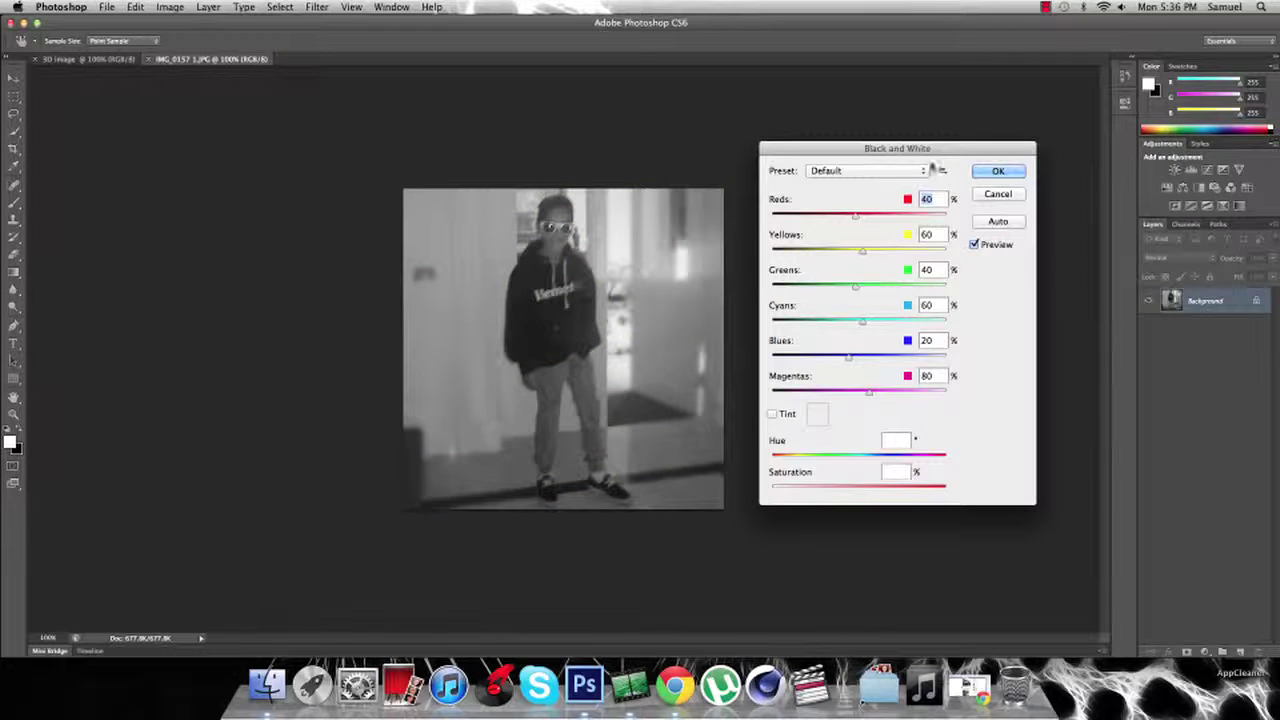
{"action": "left_click", "coordinate": [996, 172]}
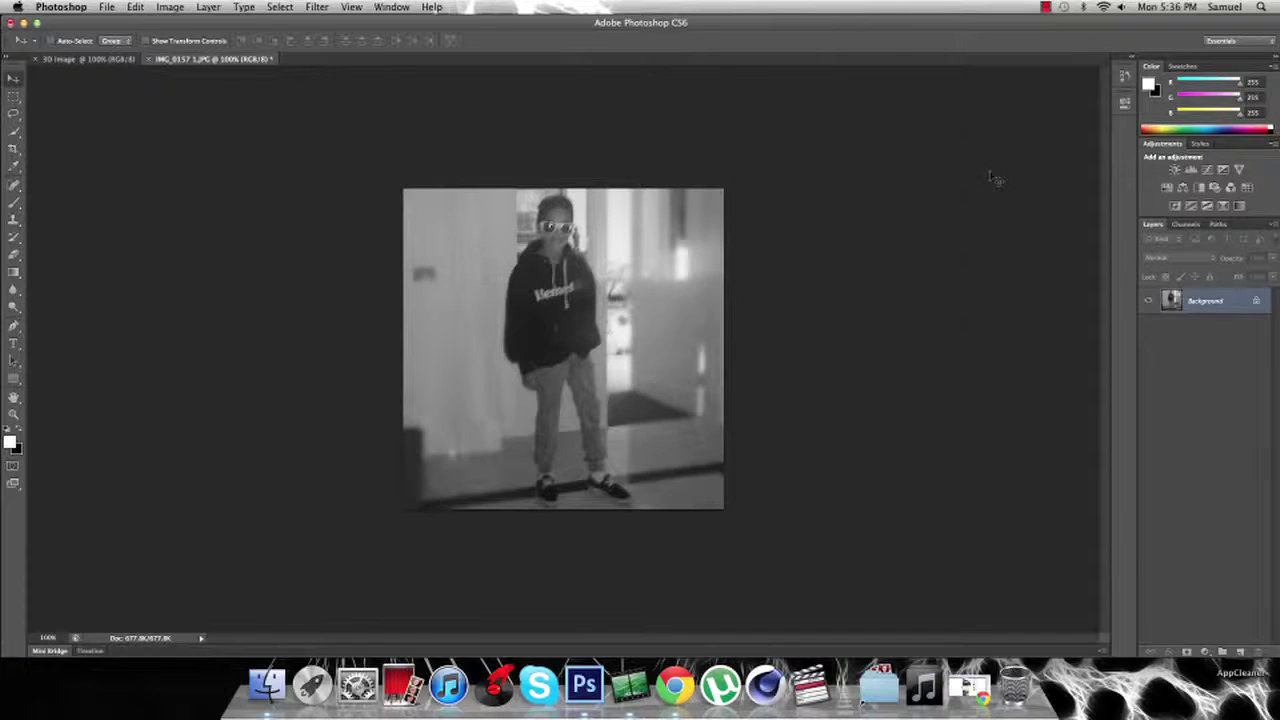
Step: Convert the Background into Layer 0 and limit its blending channels to red only
{"action": "double_click", "coordinate": [1216, 302]}
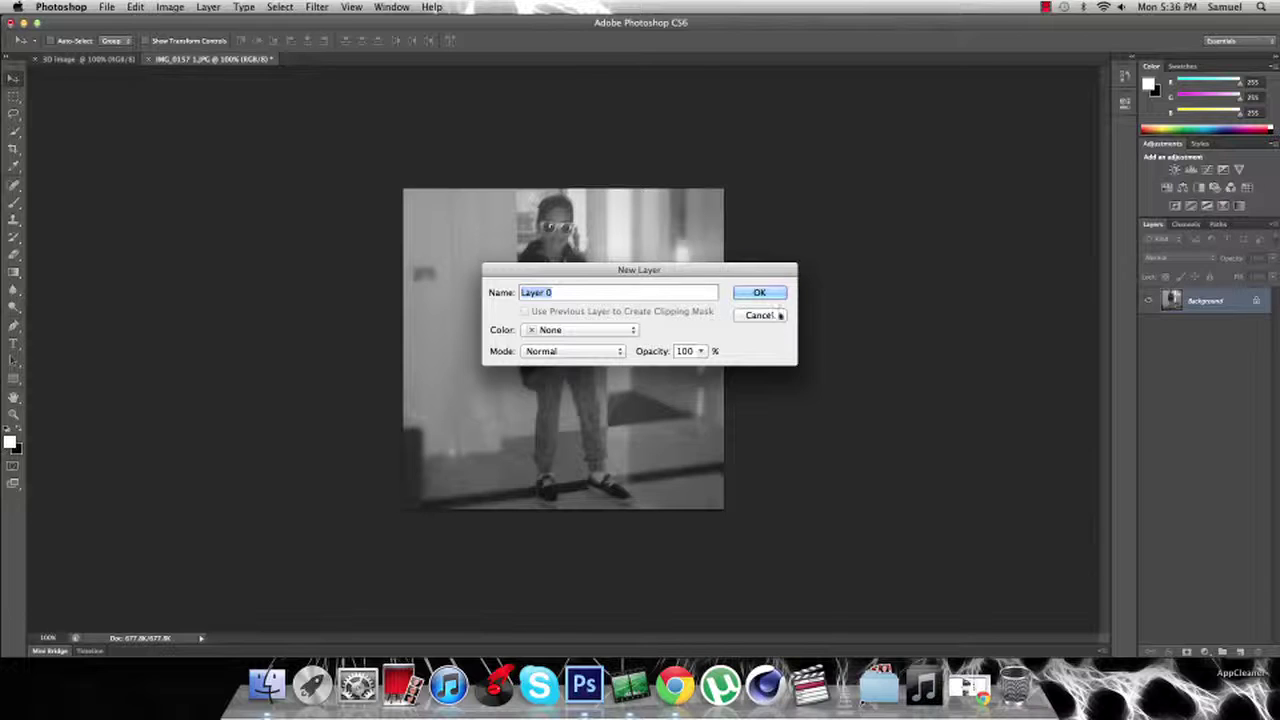
{"action": "left_click", "coordinate": [759, 292]}
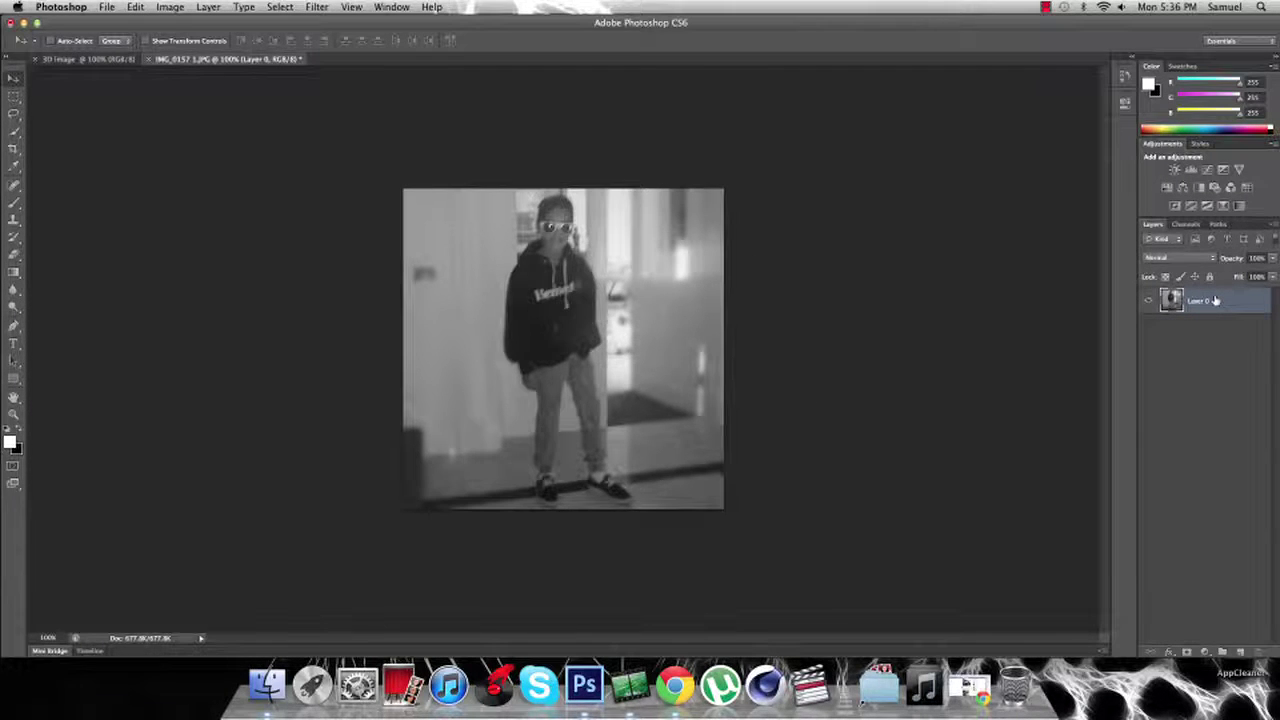
{"action": "double_click", "coordinate": [1215, 300]}
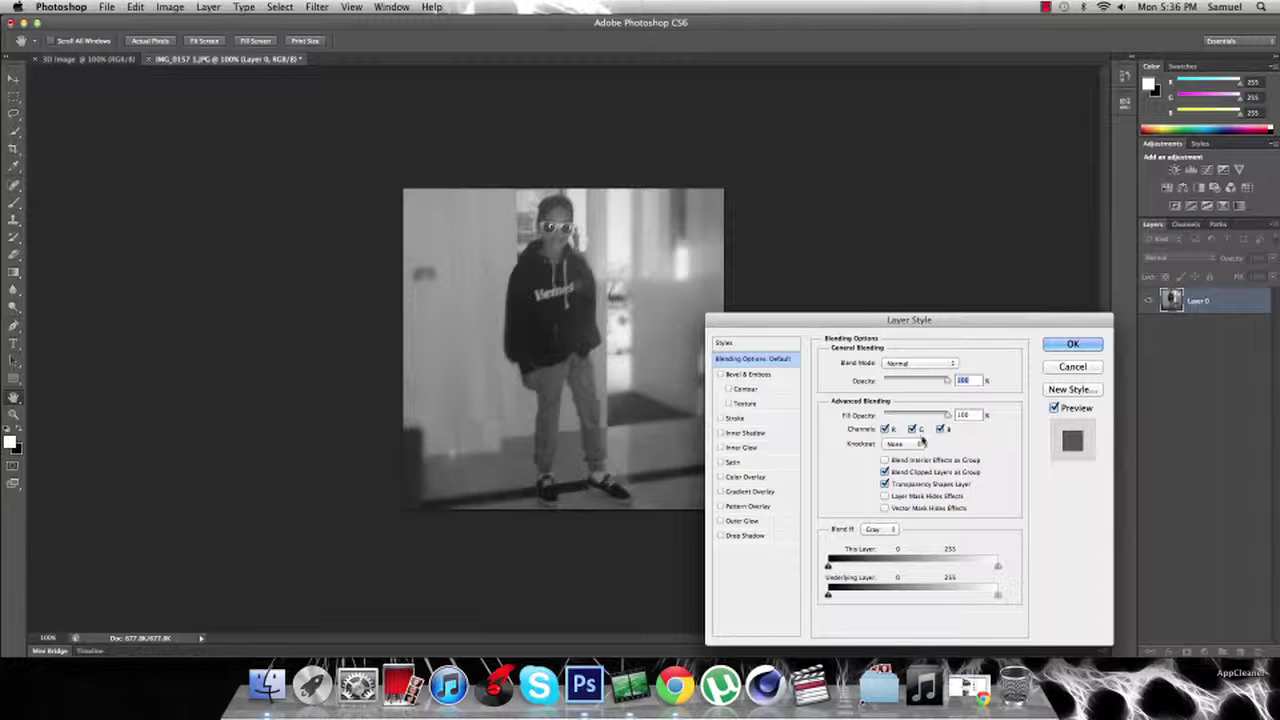
{"action": "left_click", "coordinate": [940, 428]}
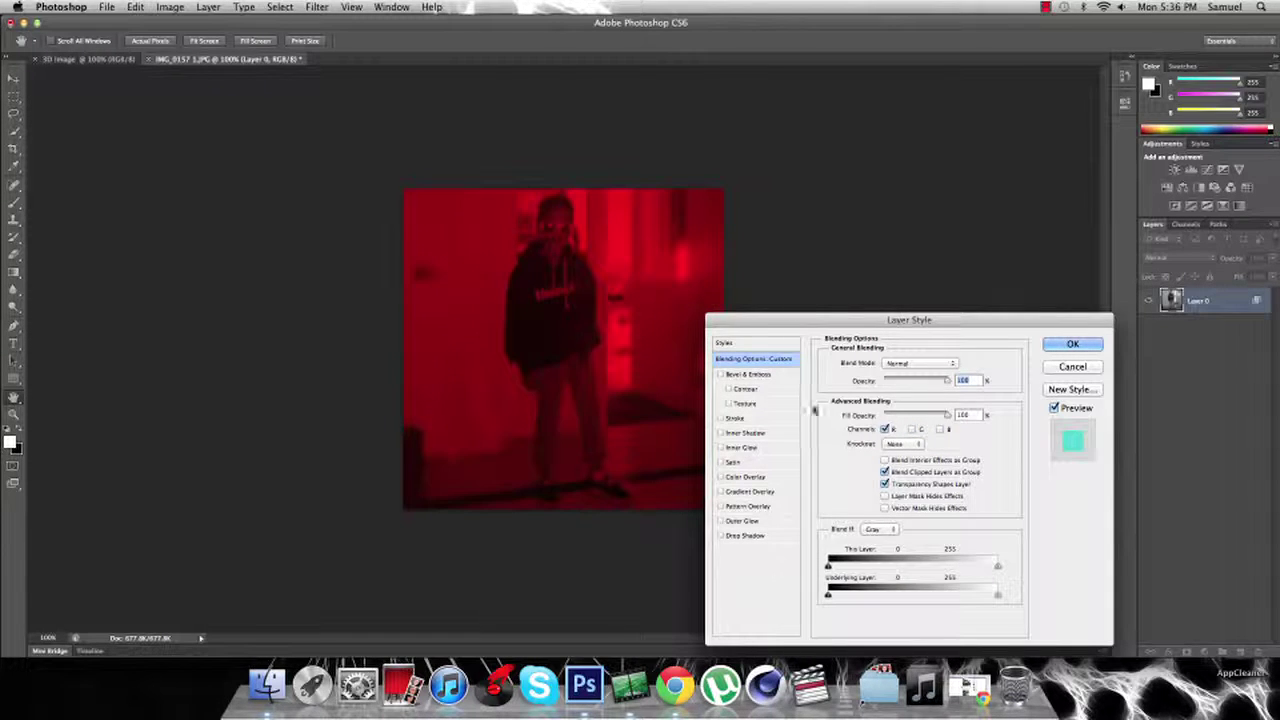
{"action": "left_click", "coordinate": [1072, 345]}
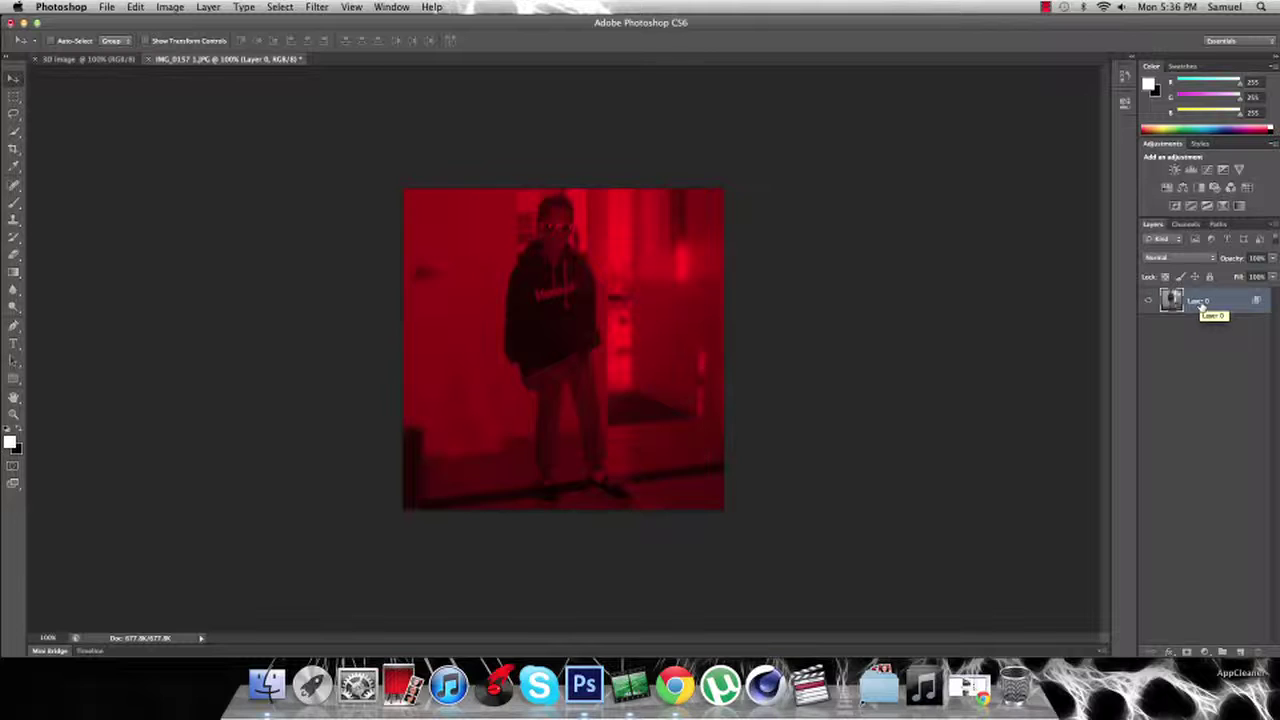
Step: Rename Layer 0 to 'red'
{"action": "double_click", "coordinate": [1200, 301]}
{"action": "type", "text": "red"}
{"action": "key", "text": "Return"}
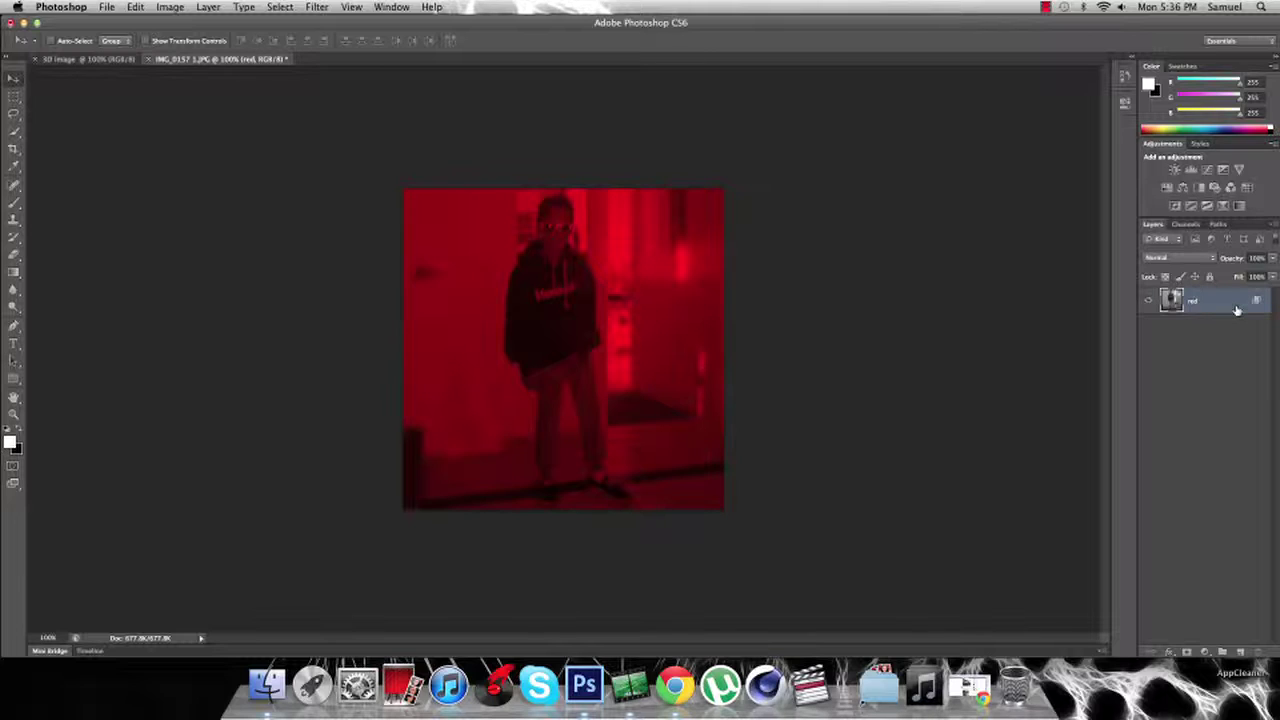
Step: Duplicate the red layer as 'red copy'
{"action": "right_click", "coordinate": [1205, 304]}
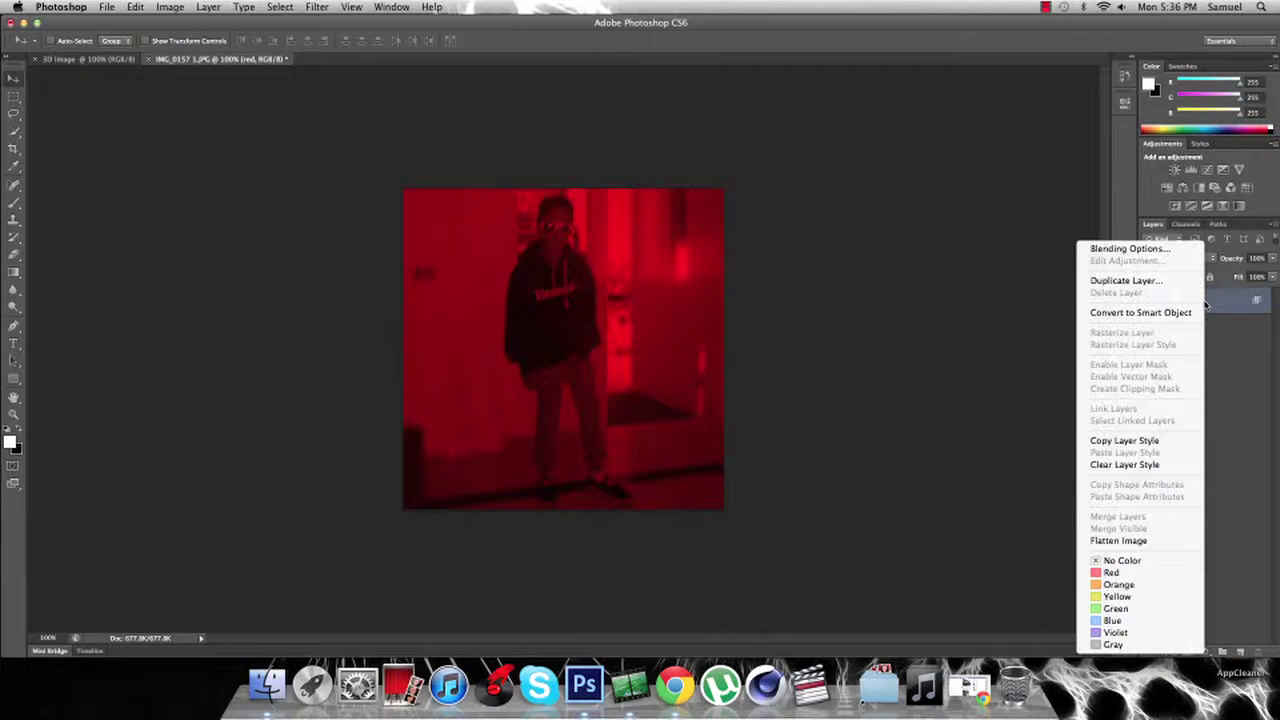
{"action": "left_click", "coordinate": [1178, 287]}
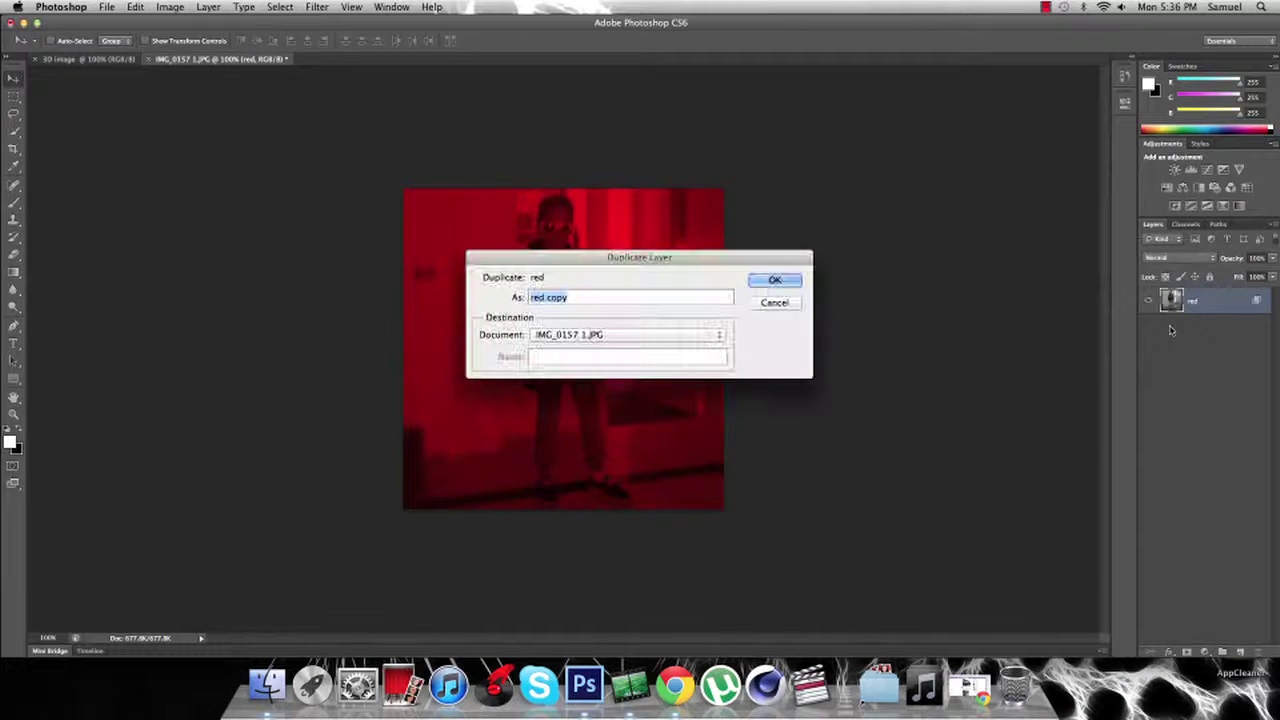
{"action": "left_click", "coordinate": [776, 280]}
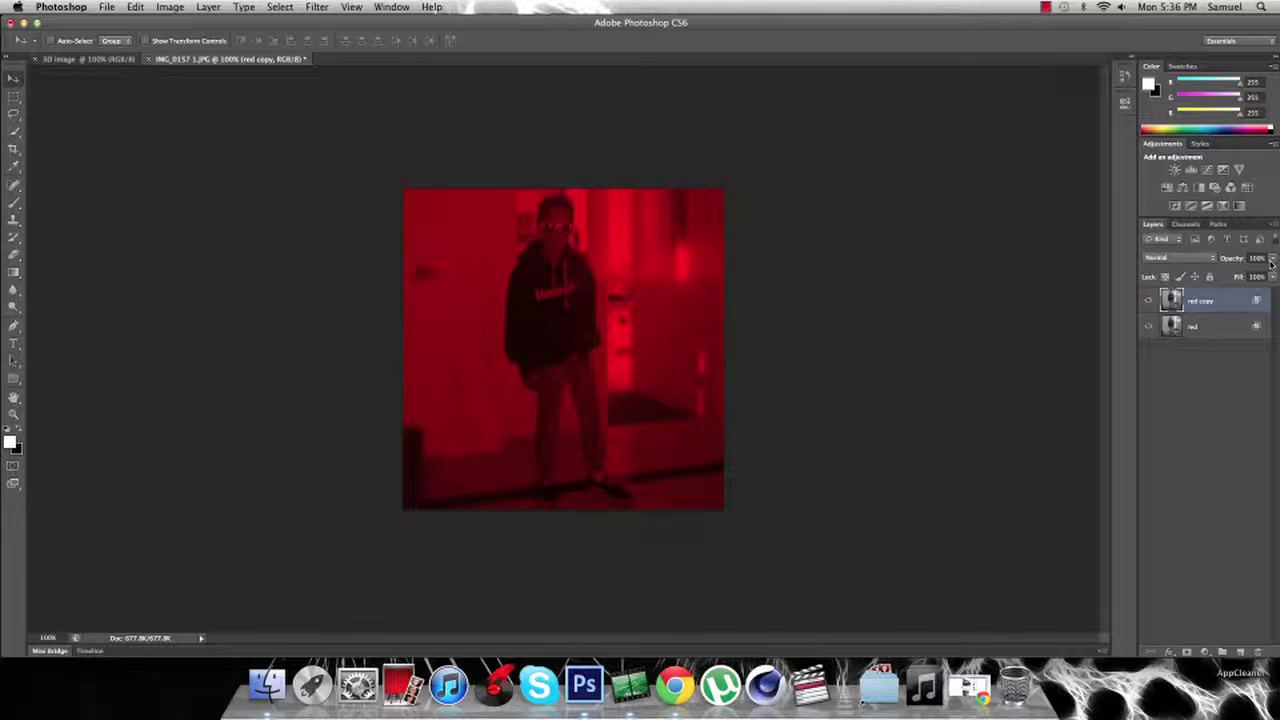
Step: Set the copy's blending channels to green and blue only, with red turned off
{"action": "double_click", "coordinate": [1235, 300]}
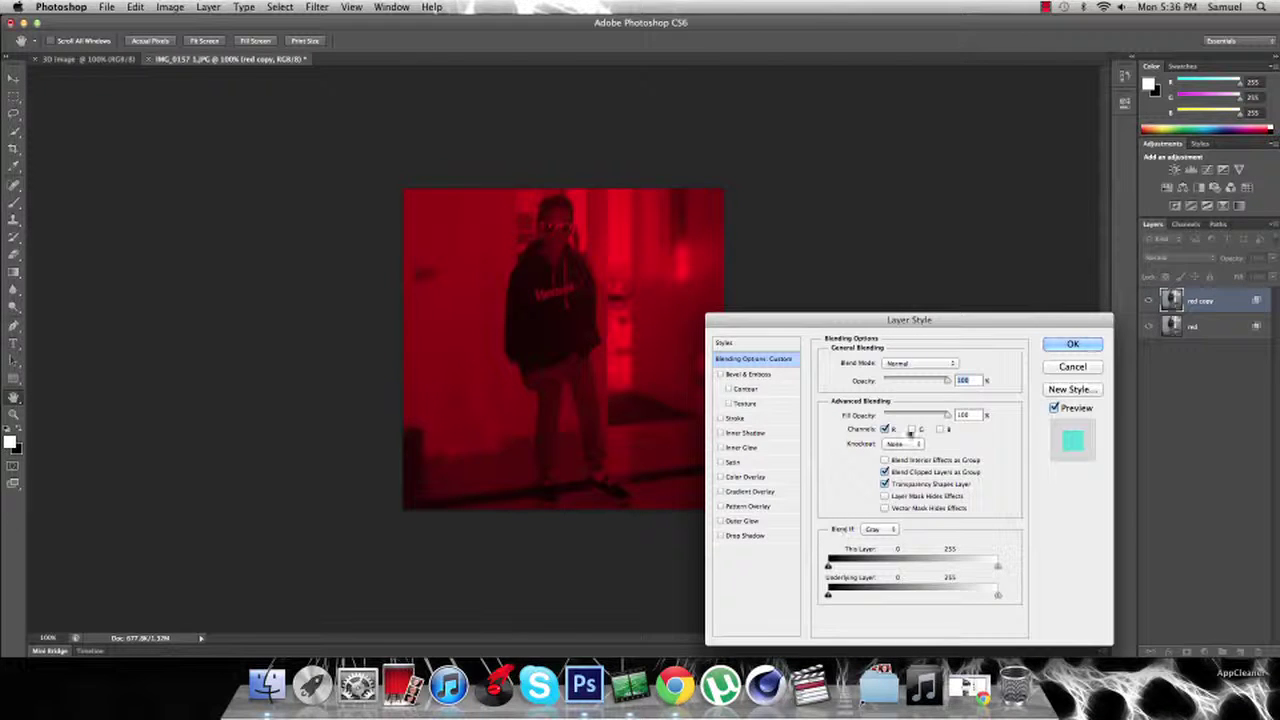
{"action": "left_click", "coordinate": [884, 429]}
{"action": "left_click", "coordinate": [912, 429]}
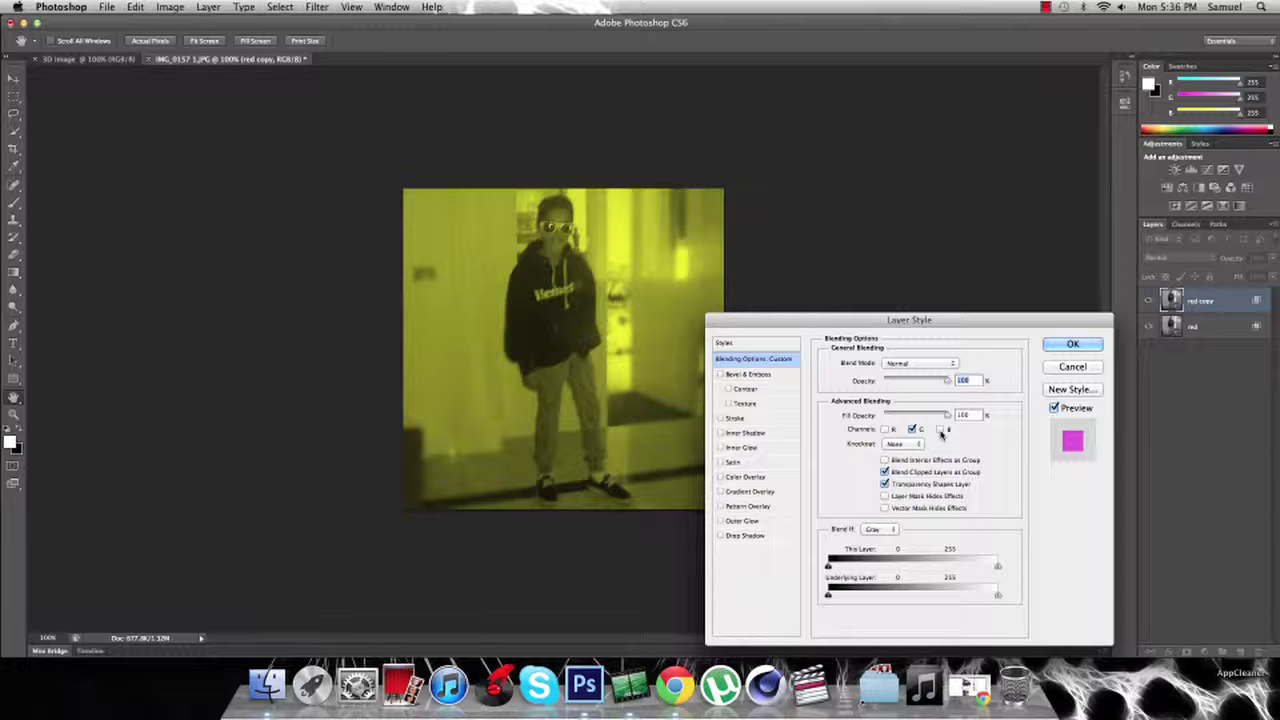
{"action": "left_click", "coordinate": [940, 429]}
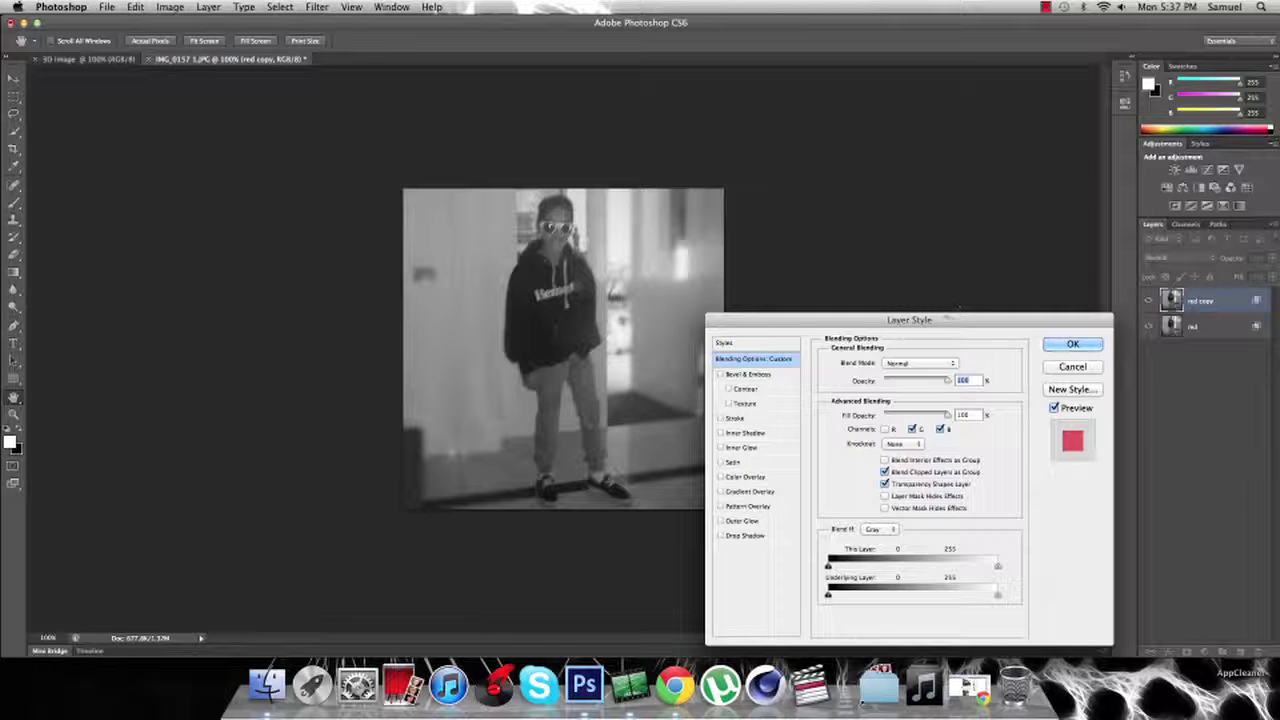
{"action": "left_click", "coordinate": [1072, 344]}
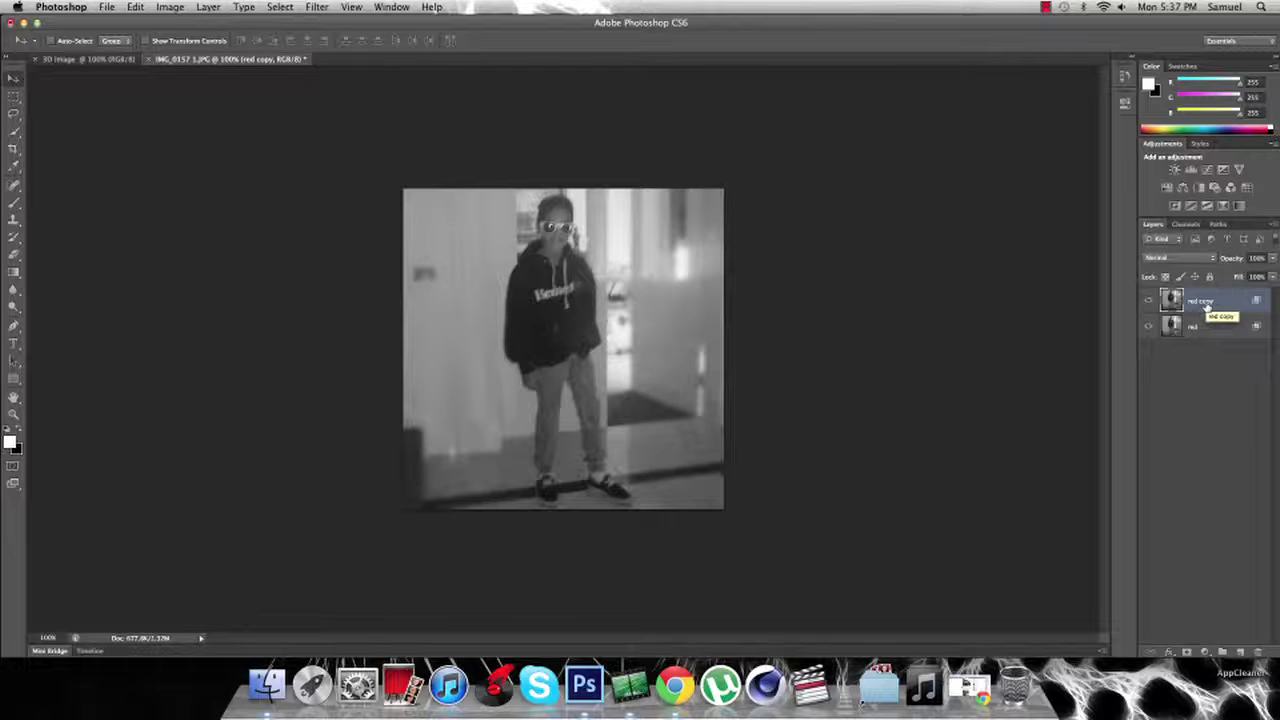
Step: Rename the copy layer 'blue and green'
{"action": "double_click", "coordinate": [1205, 301]}
{"action": "type", "text": "g"}
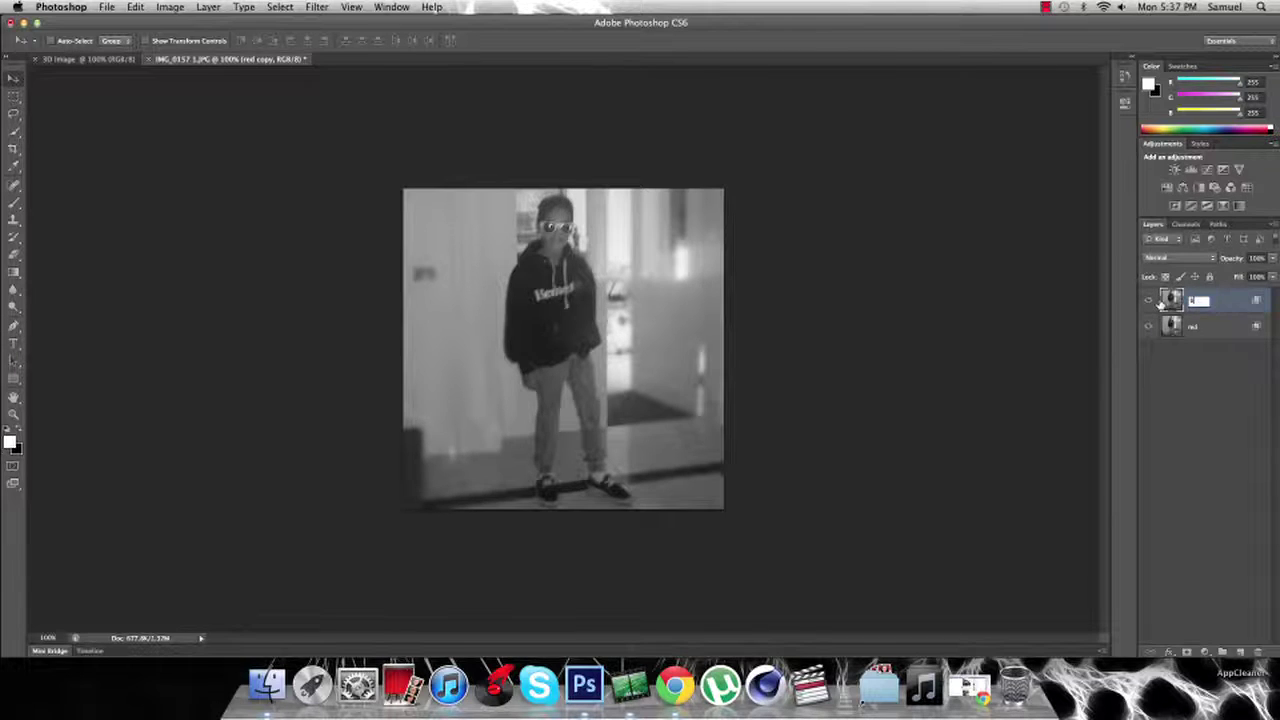
{"action": "type", "text": "re"}
{"action": "type", "text": "en"}
{"action": "type", "text": " and green"}
{"action": "key", "text": "Return"}
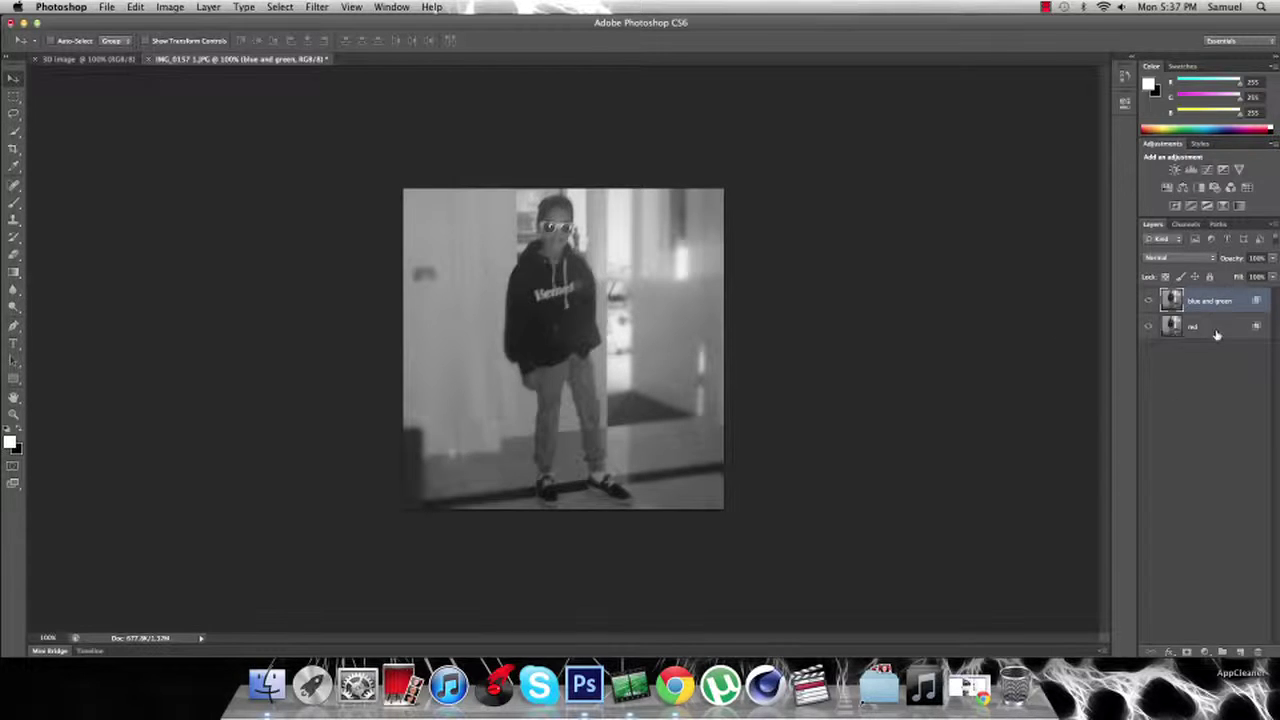
Step: Nudge the red layer one step right to create red and cyan fringes
{"action": "left_click", "coordinate": [1217, 334]}
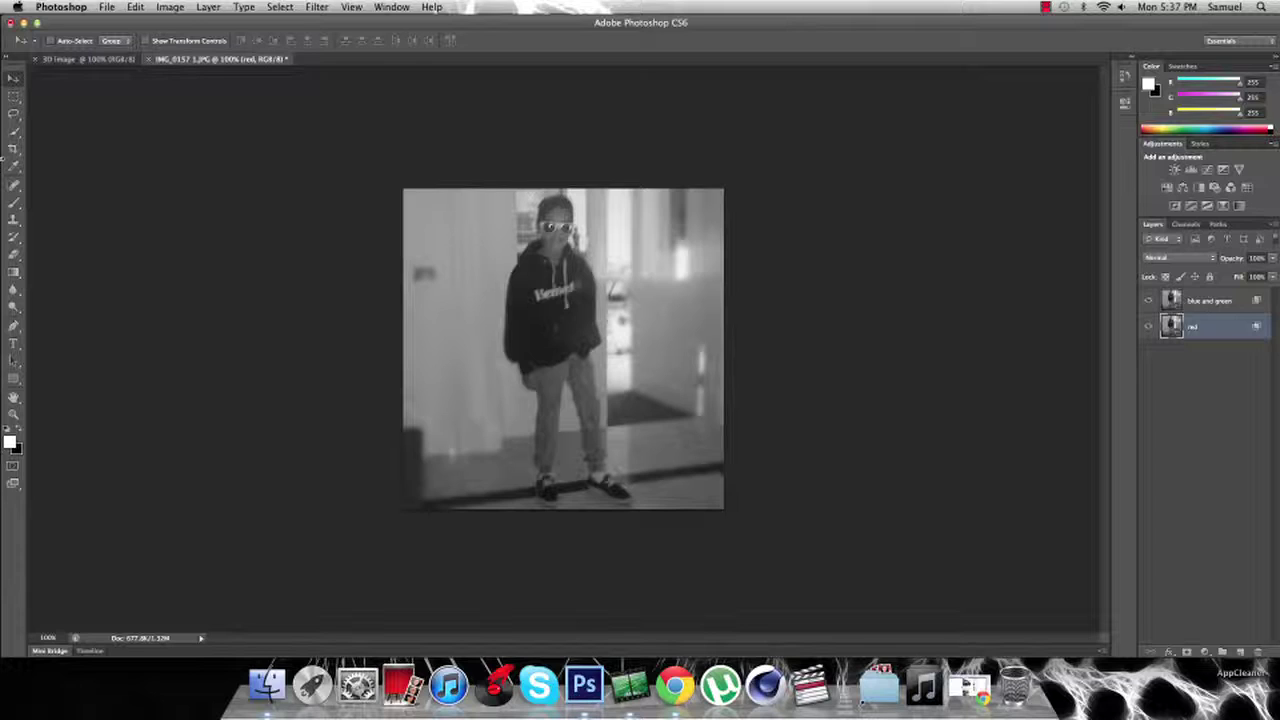
{"action": "key", "text": "Right"}
{"action": "key", "text": "Right"}
{"action": "key", "text": "Right"}
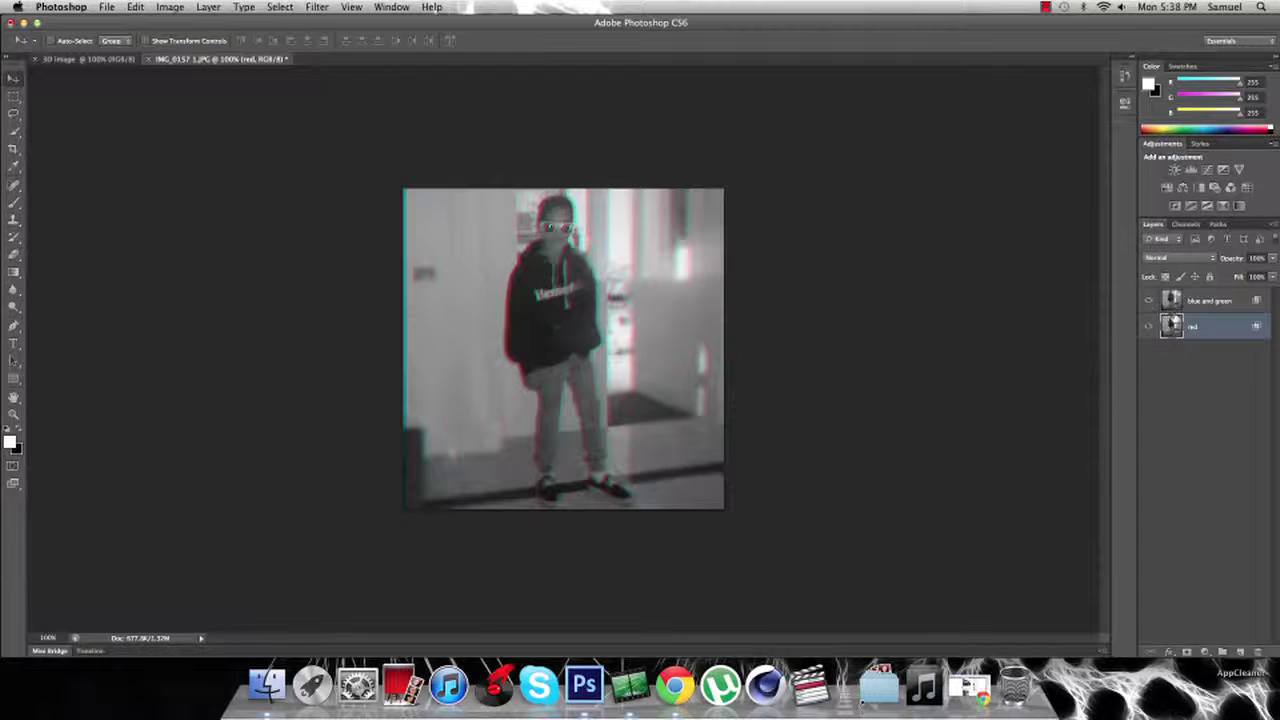
Step: Select the 'blue and green' layer and nudge it left
{"action": "left_click", "coordinate": [1200, 308]}
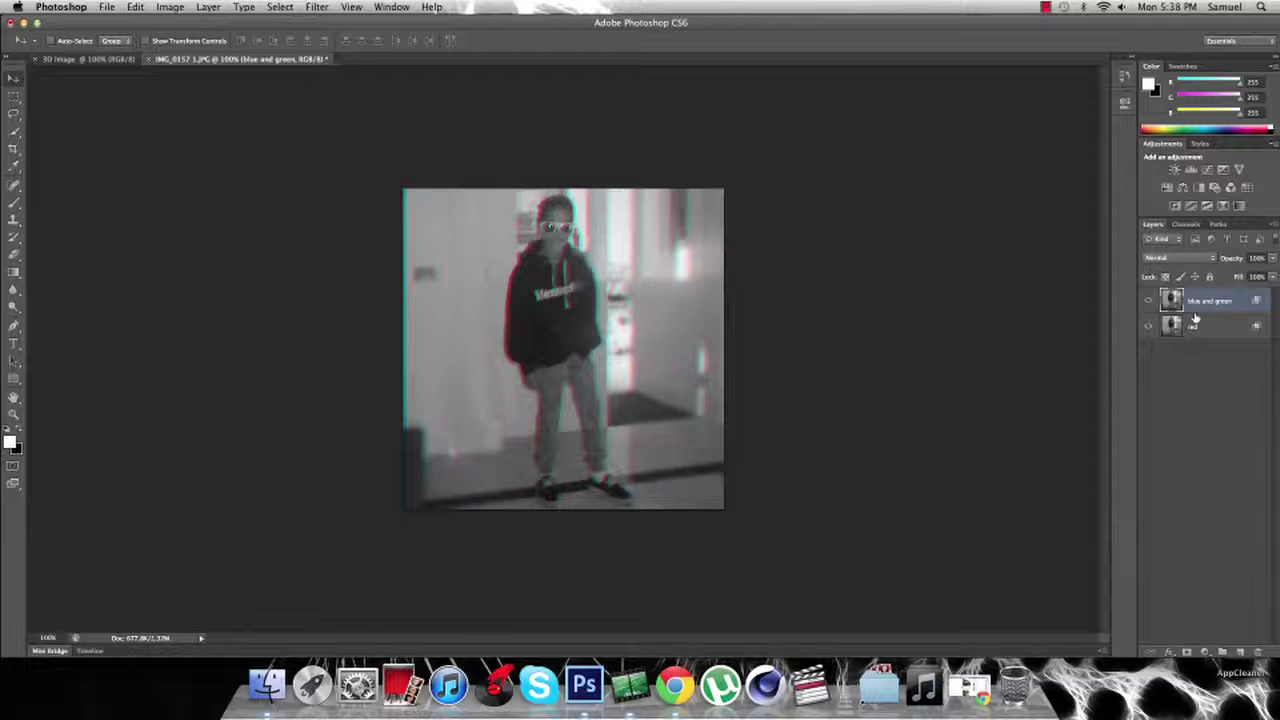
{"action": "key", "text": "Left"}
{"action": "key", "text": "Left"}
{"action": "key", "text": "Left"}
{"action": "key", "text": "Left"}
{"action": "key", "text": "Left"}
{"action": "key", "text": "Left"}
{"action": "key", "text": "Left"}
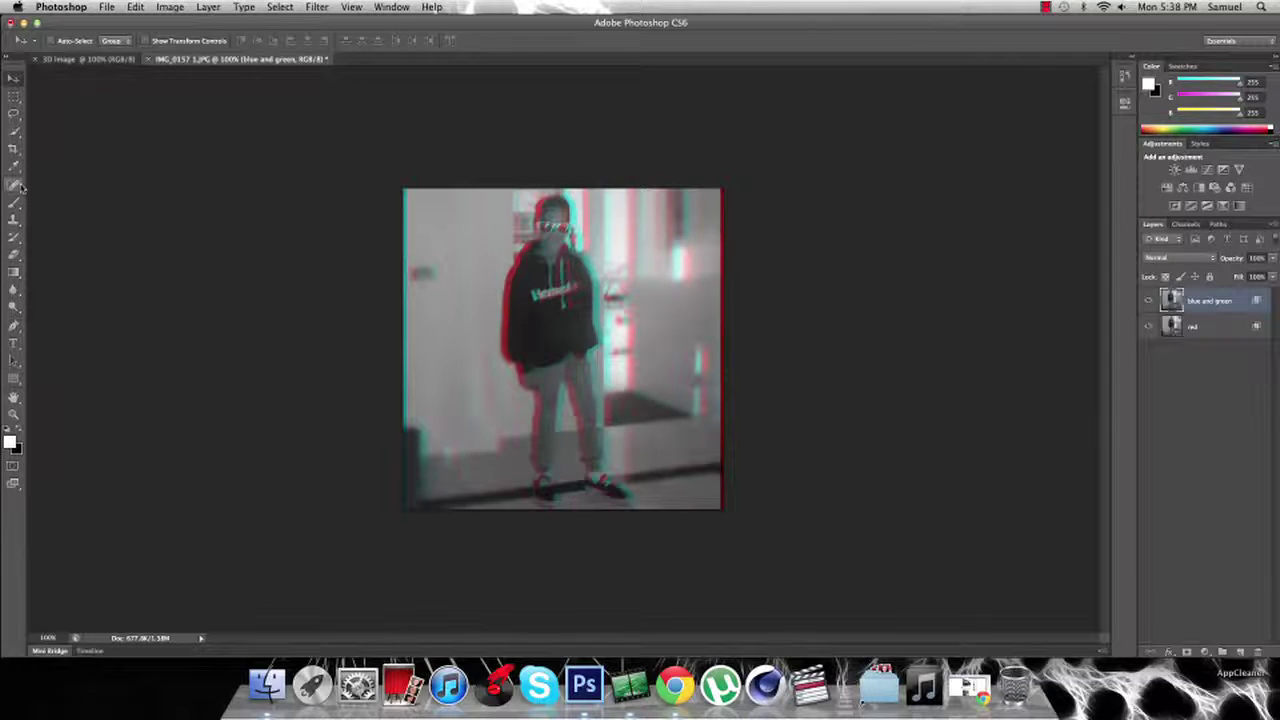
Step: Crop the left and right coloured fringe strips off the image, then return to the Move tool
{"action": "left_click", "coordinate": [13, 148]}
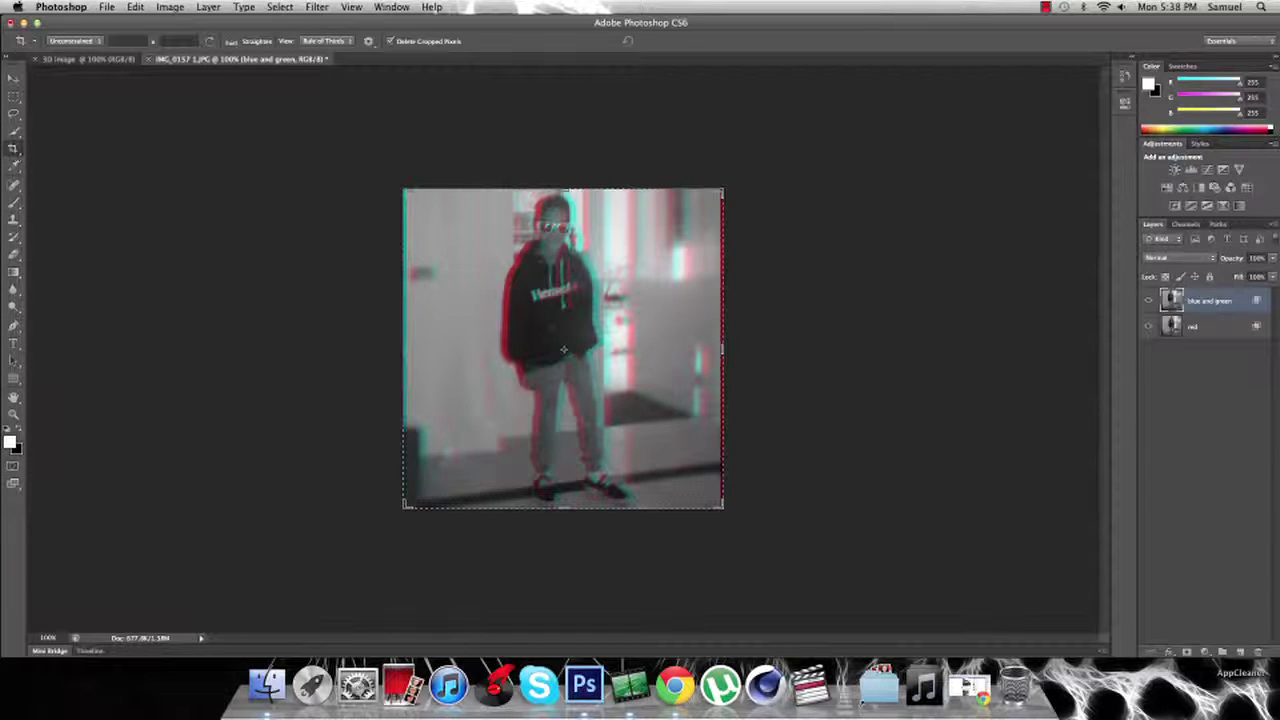
{"action": "left_click_drag", "start_coordinate": [406, 351], "coordinate": [407, 351]}
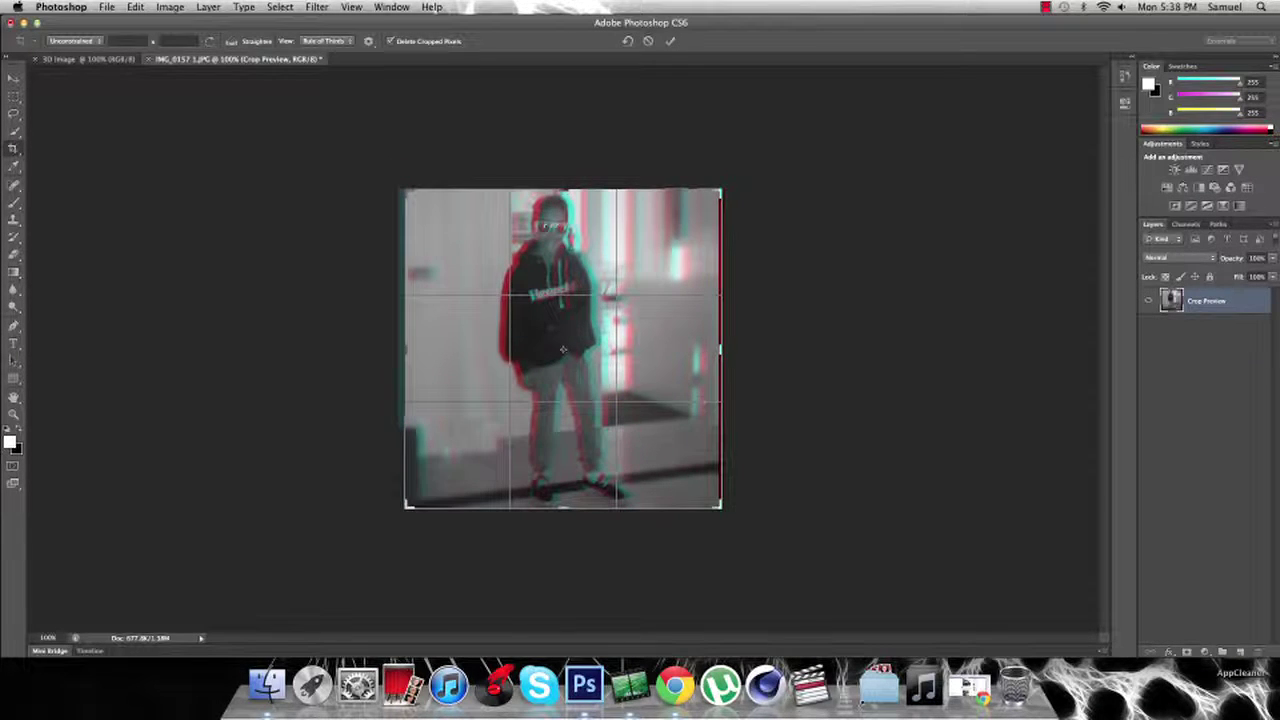
{"action": "left_click_drag", "start_coordinate": [720, 350], "coordinate": [718, 352]}
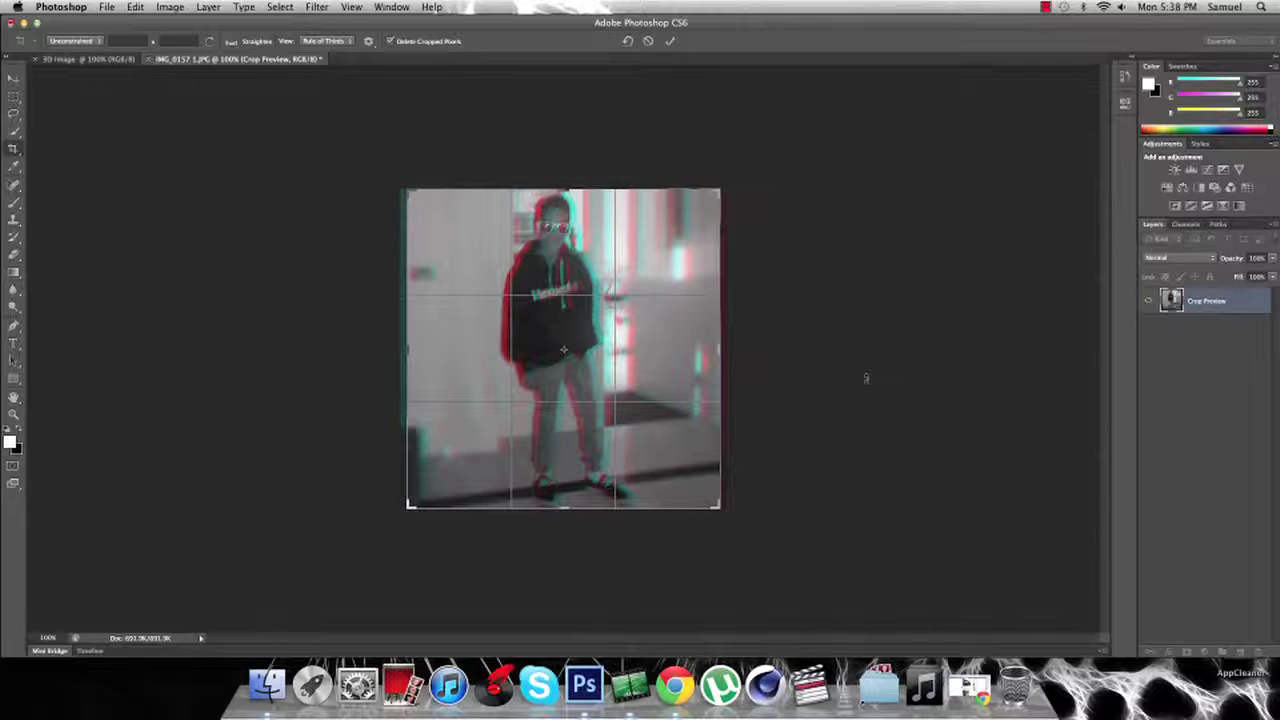
{"action": "key", "text": "Return"}
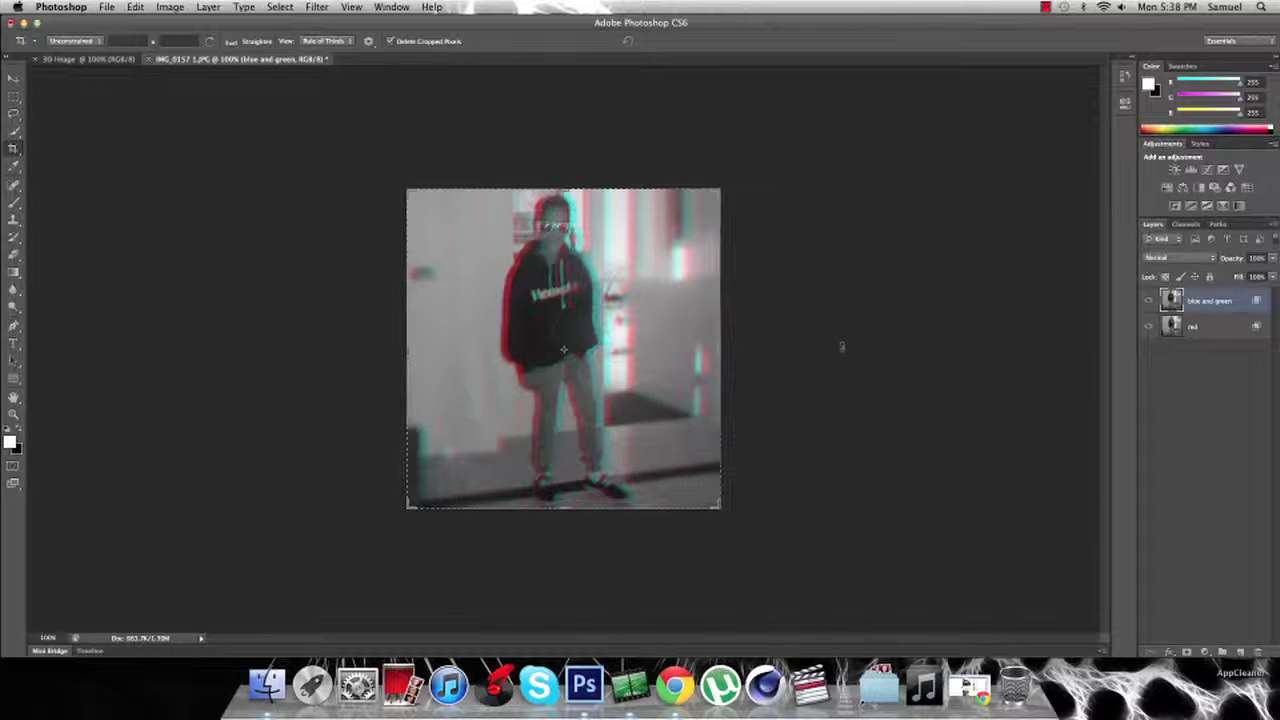
{"action": "left_click", "coordinate": [13, 79]}
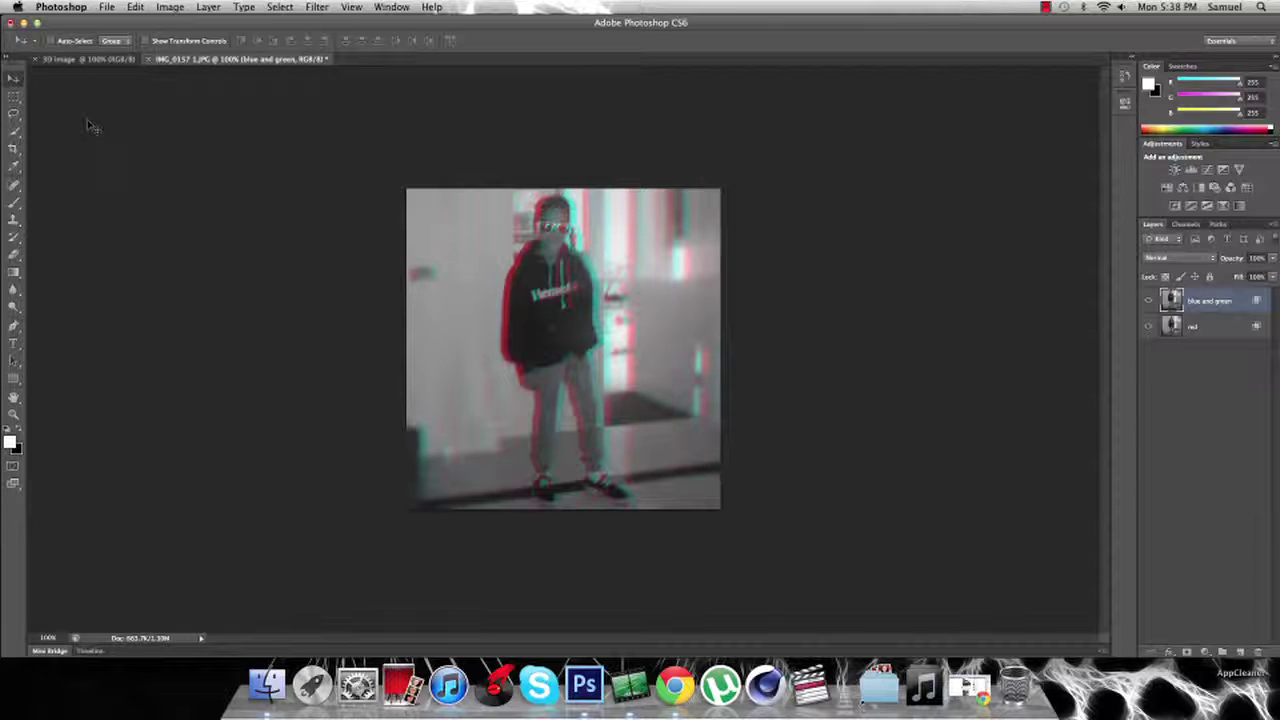